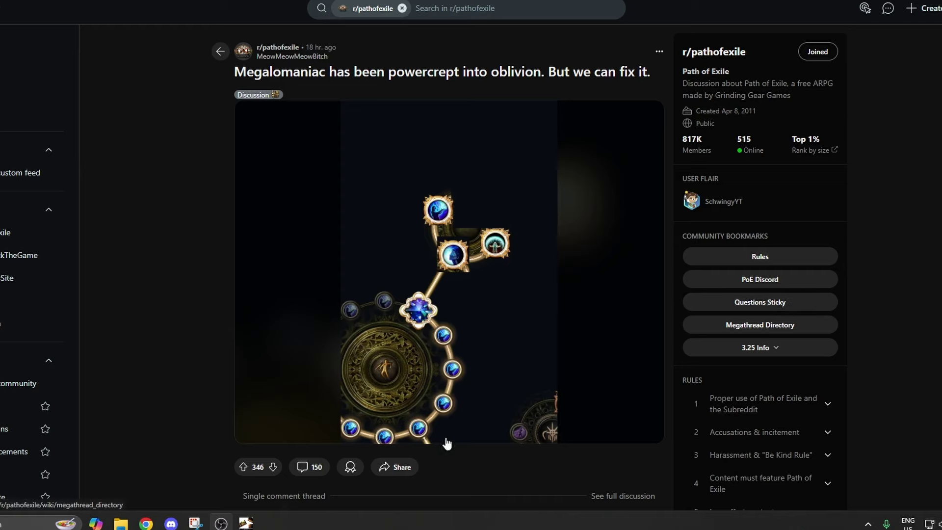
Look through the Reddit post about Megalomaniac and its comments, and switch to Path of Building.
mouse_move(246, 524)
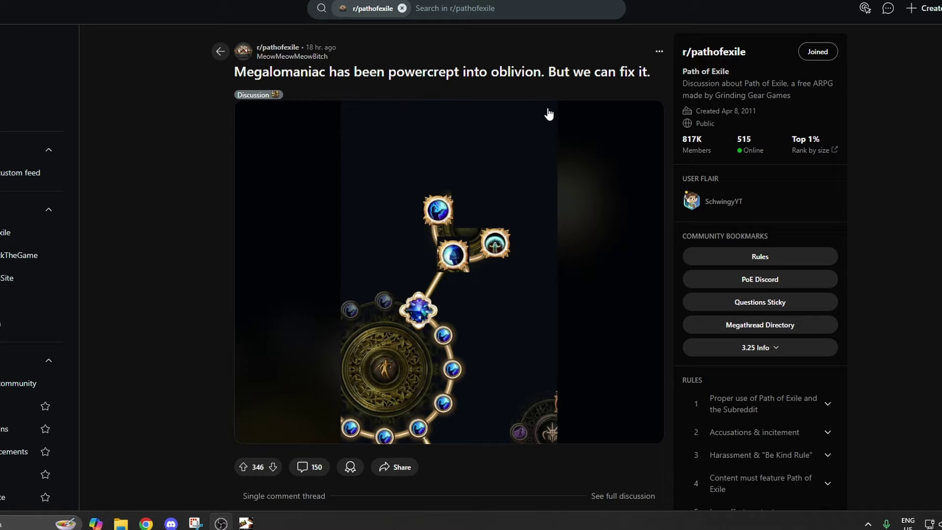
scroll(548, 114, "down", 7)
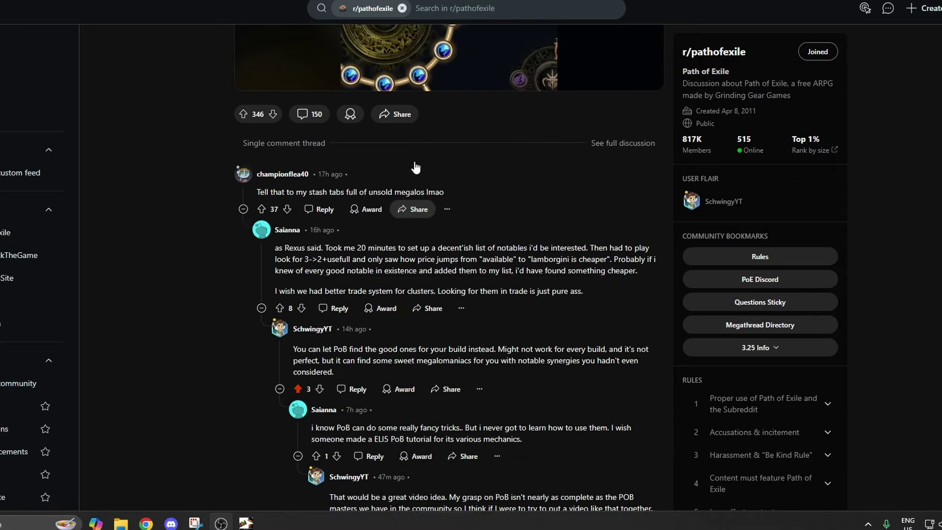
scroll(442, 179, "up", 7)
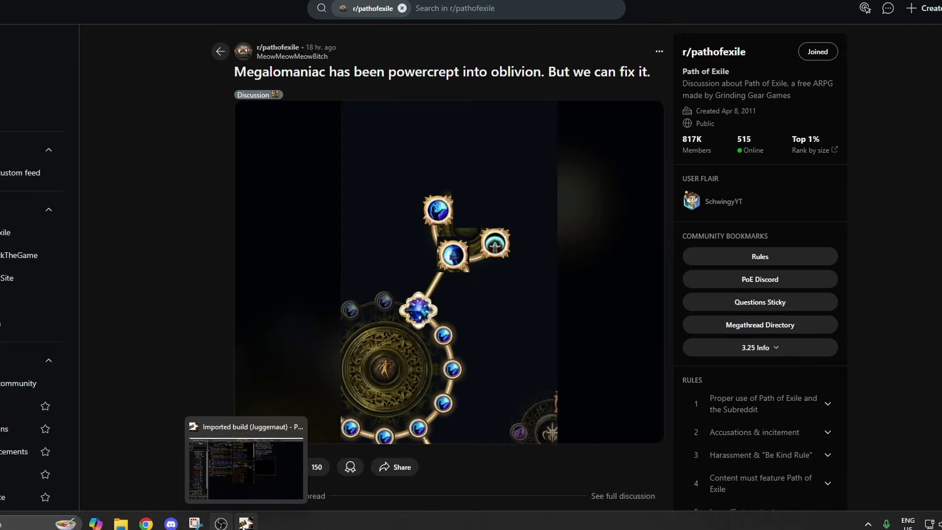
left_click(244, 524)
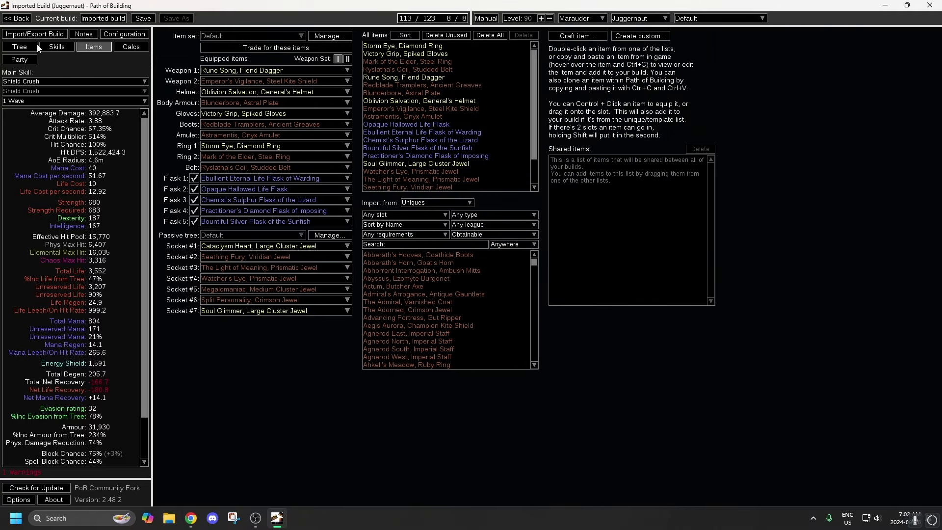
Check the build's import options and passive tree, and return to its equipped items.
left_click(35, 34)
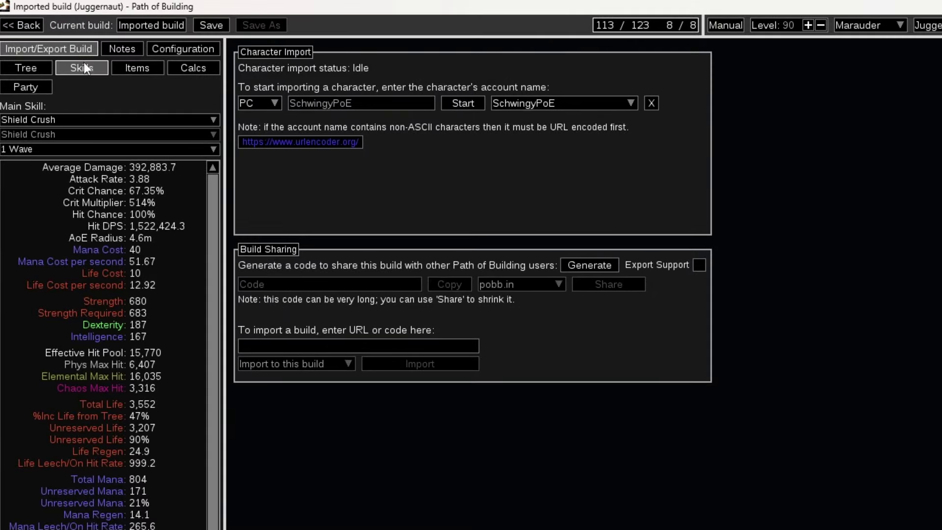
left_click(136, 68)
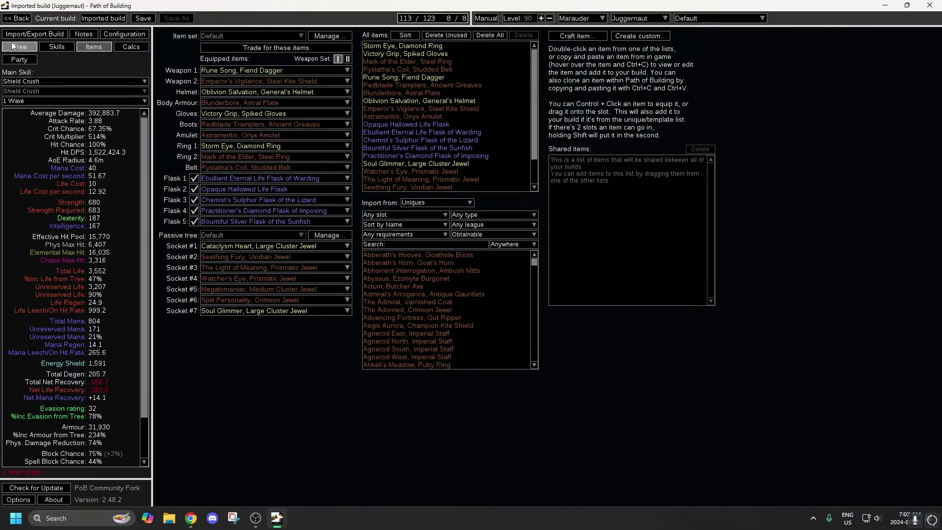
left_click(20, 48)
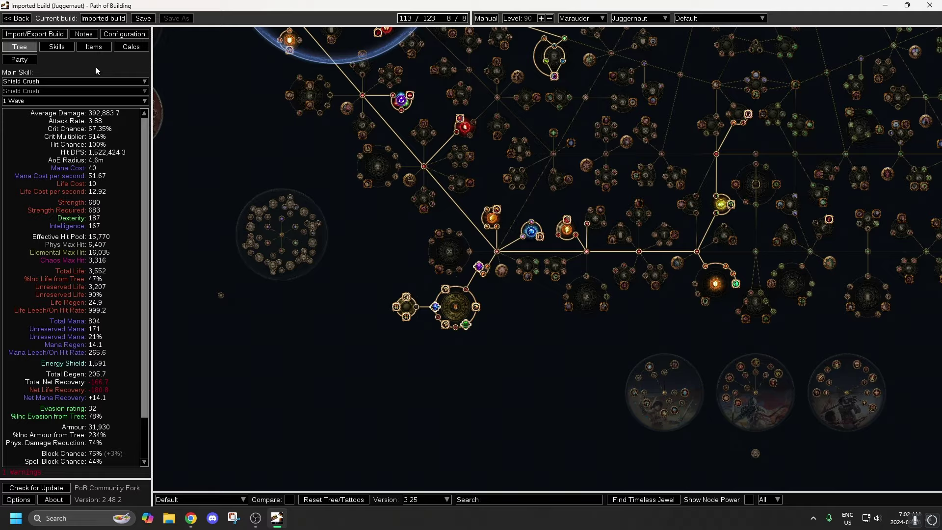
left_click(94, 47)
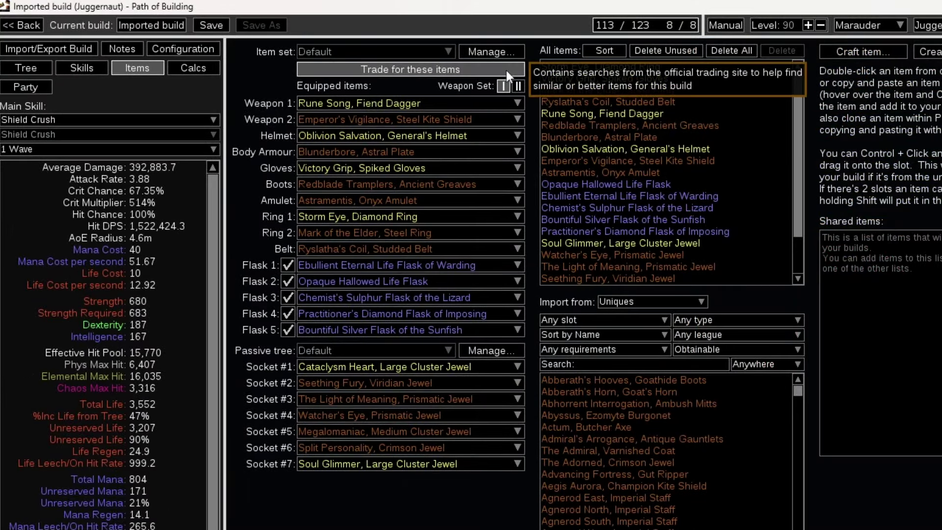
Generate a trade query for the best Megalomaniac with the default query options and open its link in the browser.
left_click(461, 65)
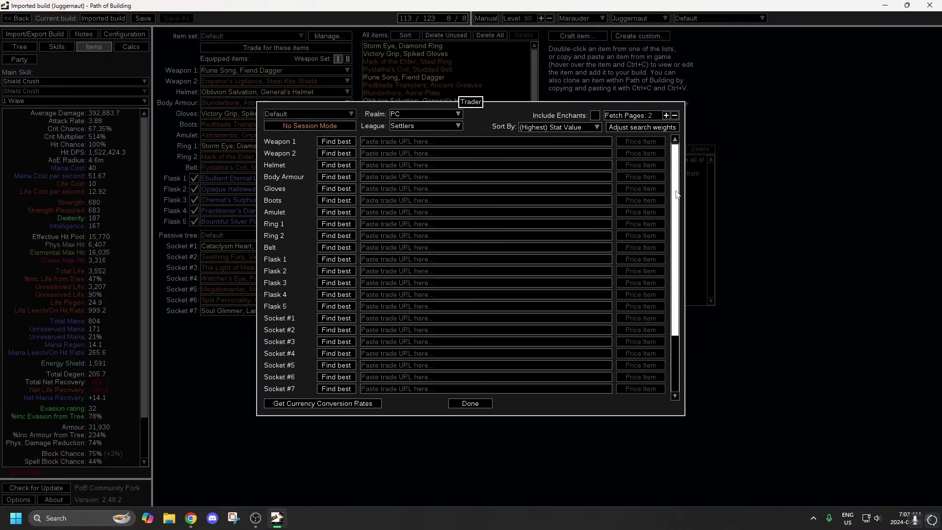
scroll(678, 194, "down", 3)
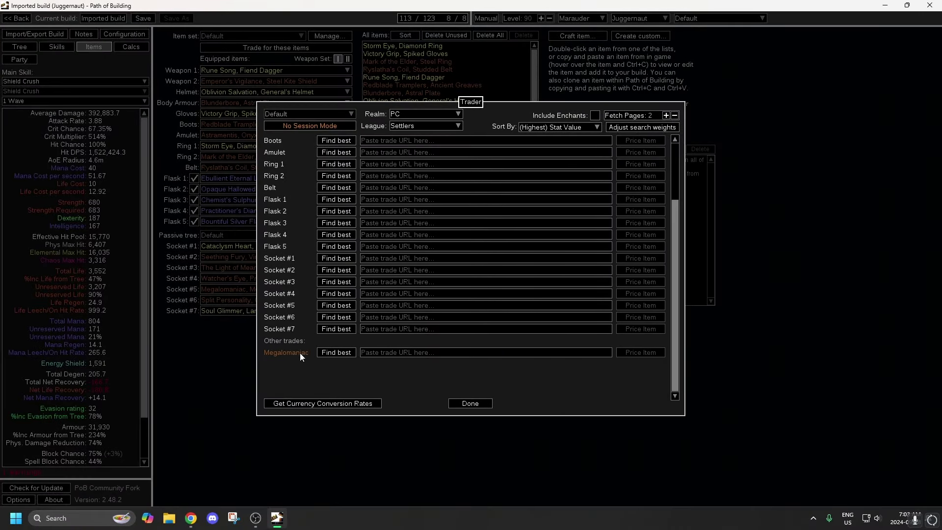
left_click(336, 354)
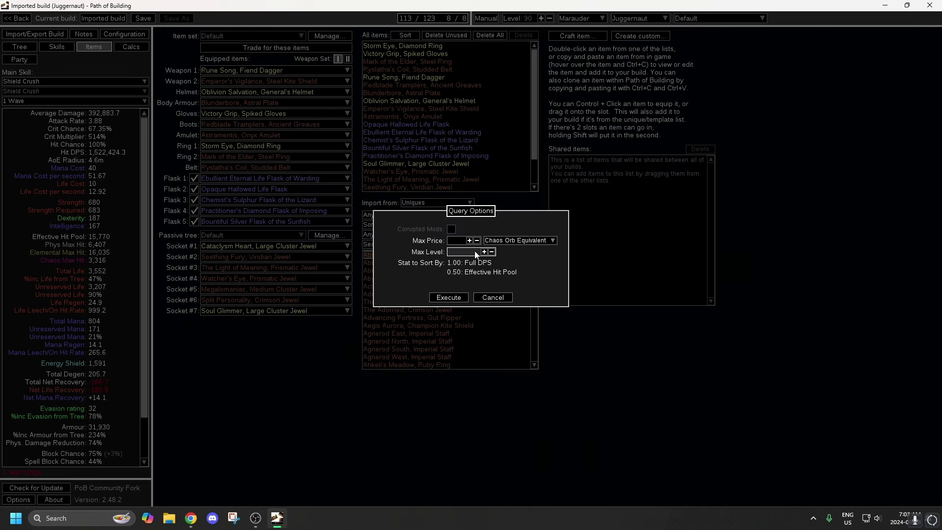
left_click(449, 298)
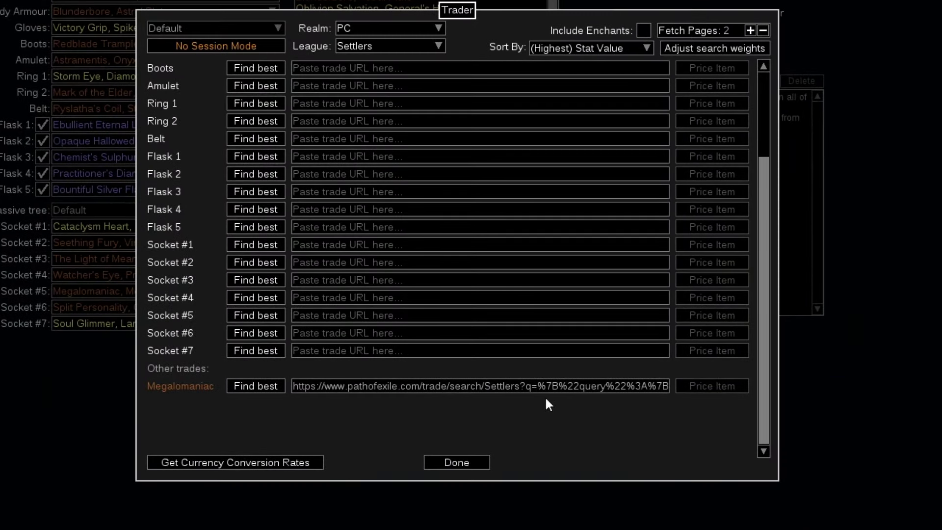
left_click(350, 385, "ctrl")
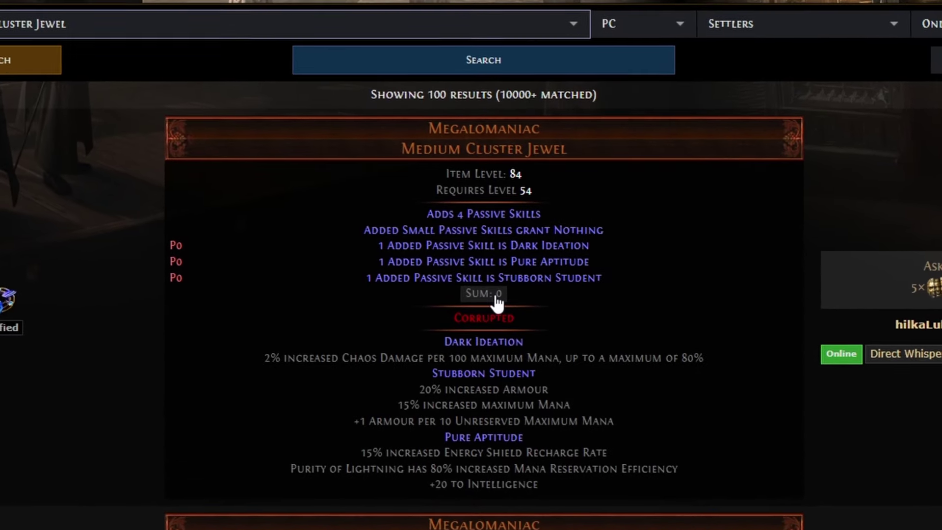
Set the weighted sum filter's minimum to 140, rerun the Megalomaniac search and sort the results by sum.
left_click(498, 304)
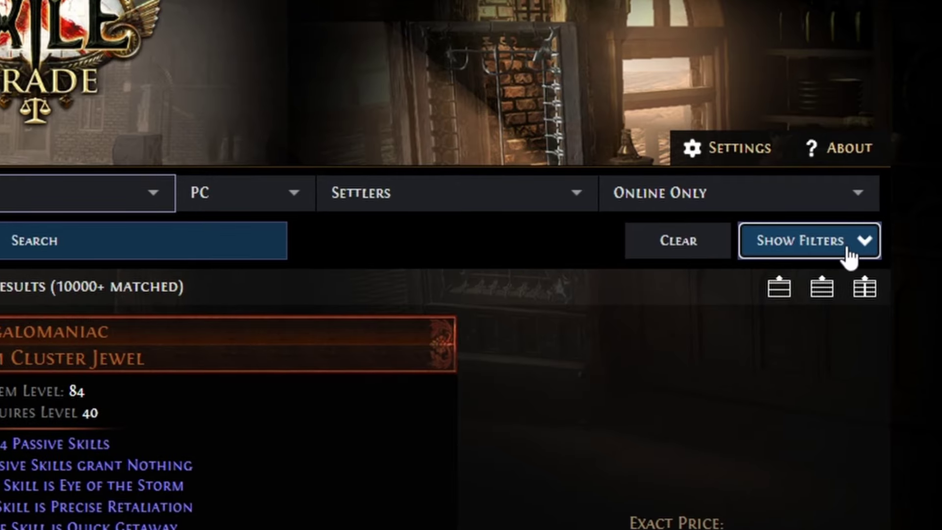
left_click(849, 248)
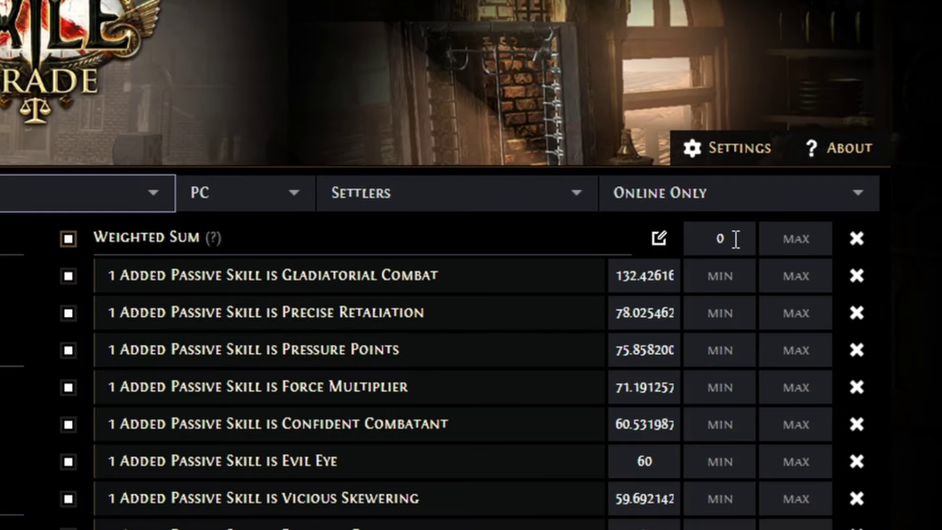
left_click(736, 240)
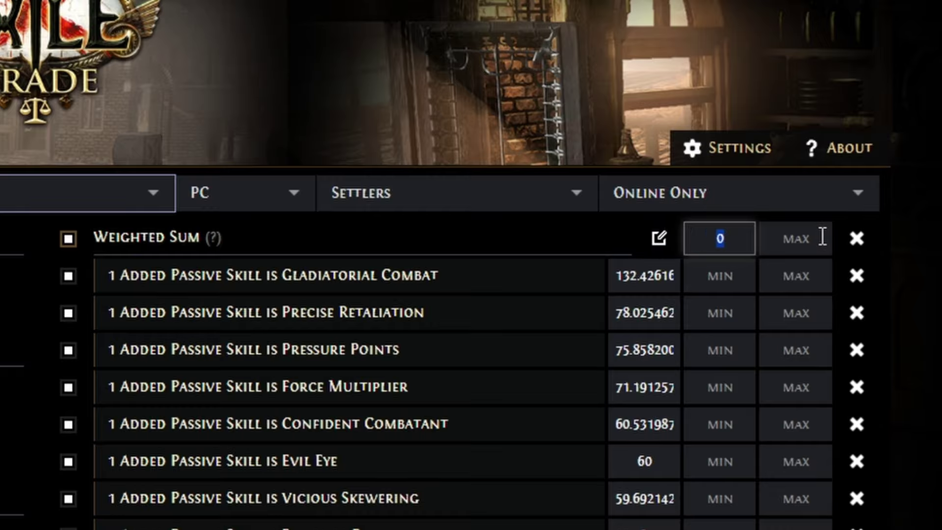
type("140")
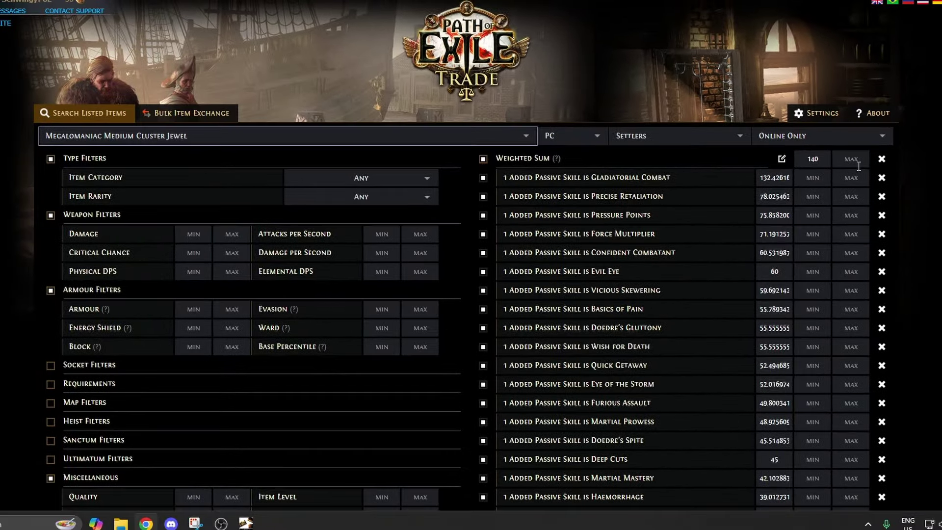
scroll(502, 444, "down", 10)
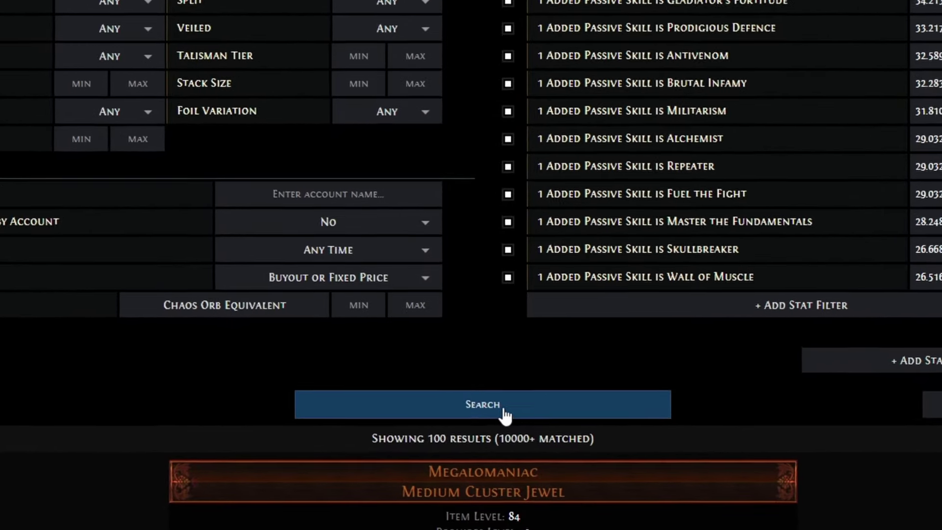
left_click(505, 410)
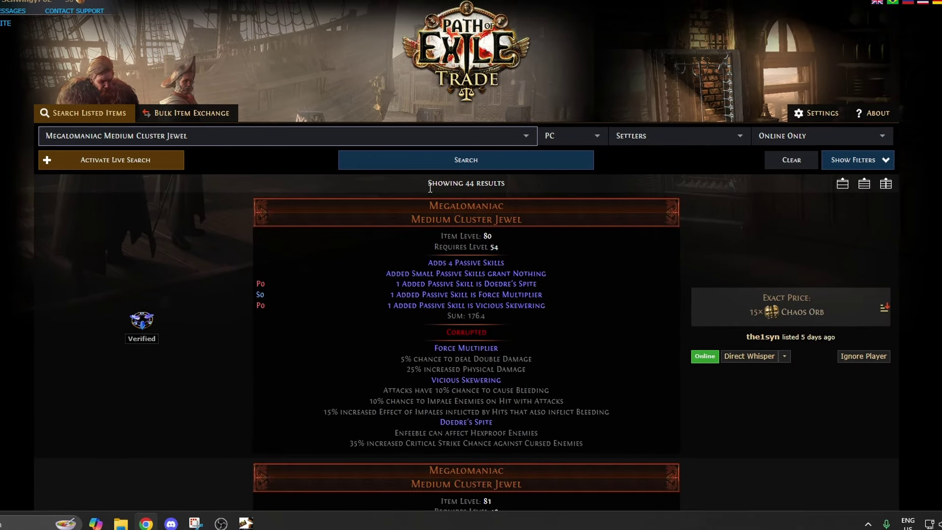
left_click(462, 316)
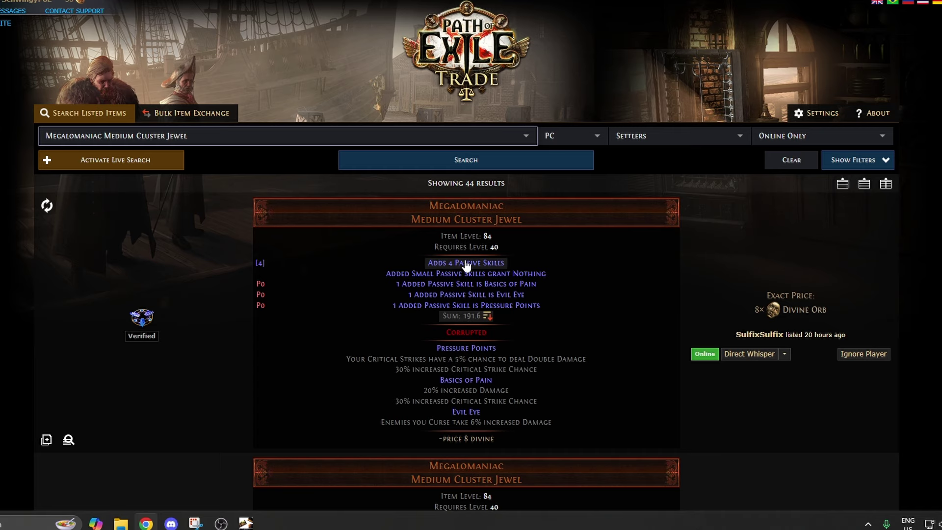
Copy the 80 chaos Megalomaniac listing with Martial Mastery, Precise Retaliation and Vicious Skewering.
scroll(573, 320, "down", 1)
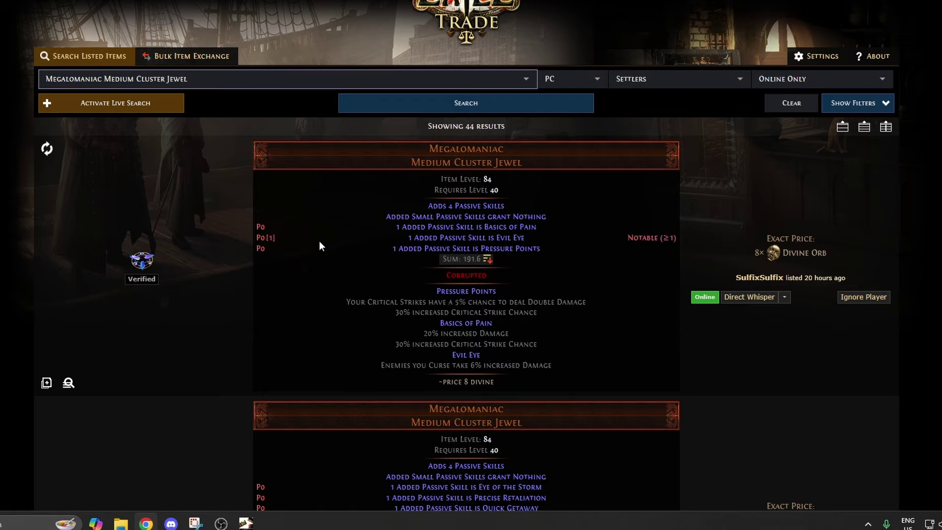
scroll(726, 257, "down", 6)
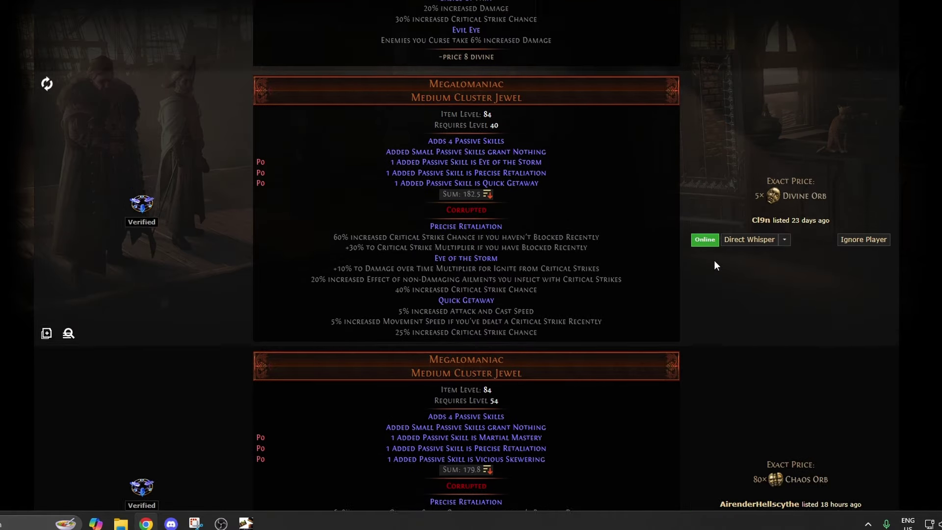
scroll(714, 260, "up", 7)
scroll(766, 275, "down", 8)
scroll(536, 387, "down", 1)
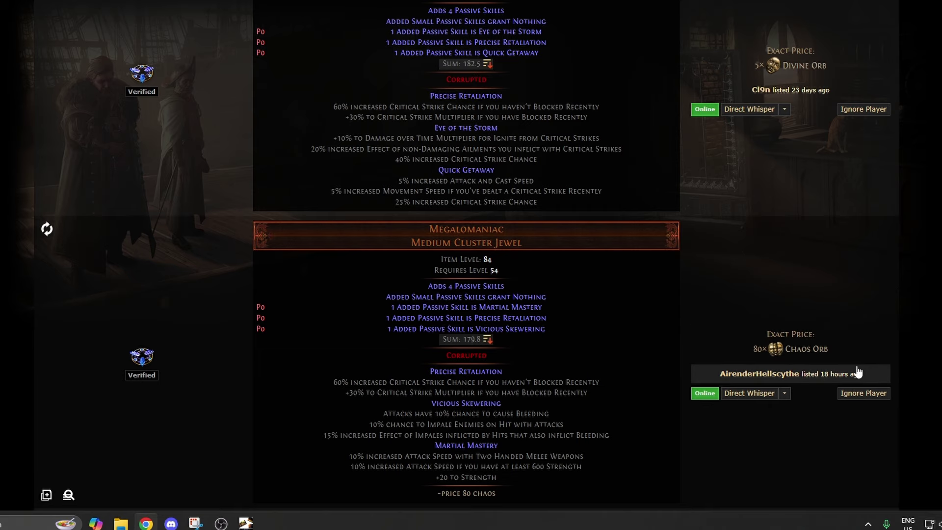
scroll(642, 347, "down", 2)
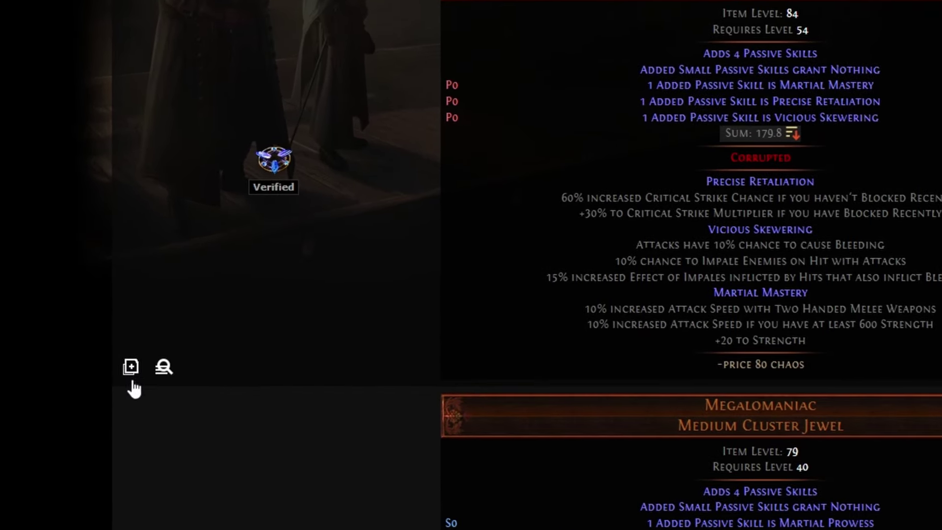
left_click(132, 375)
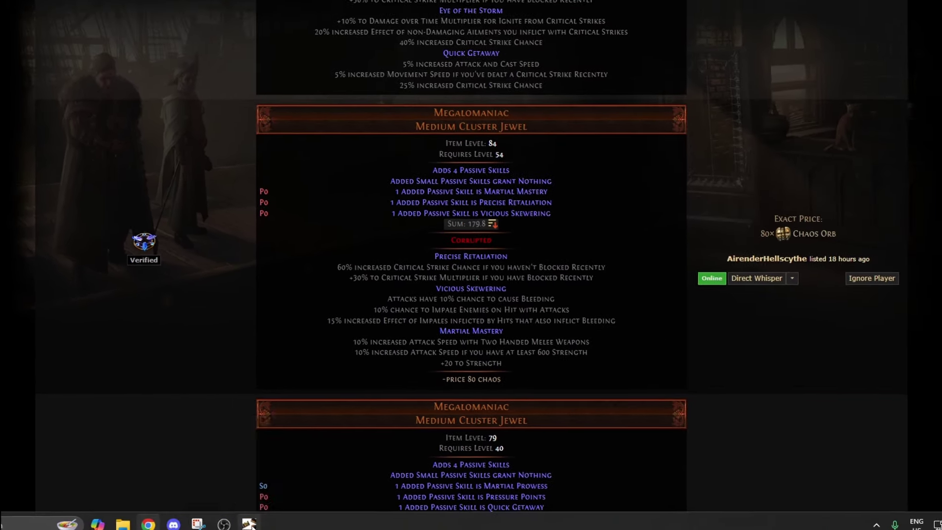
Switch to Path of Building, close the Trader and add the copied Megalomaniac to the build.
left_click(314, 505)
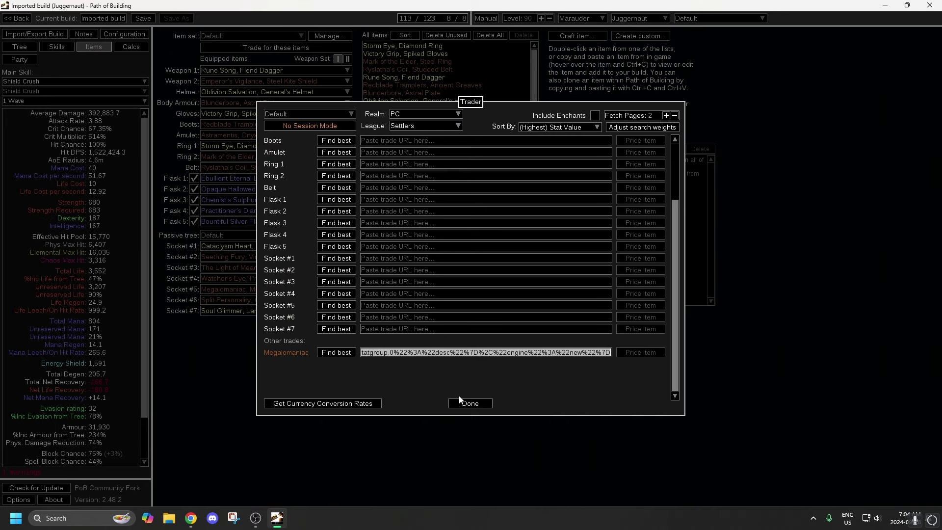
left_click(457, 403)
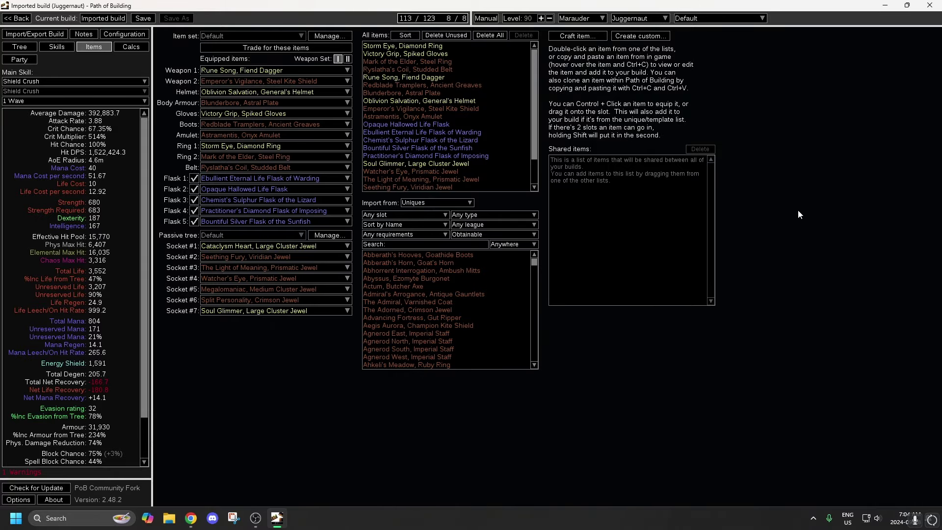
key("ctrl+v")
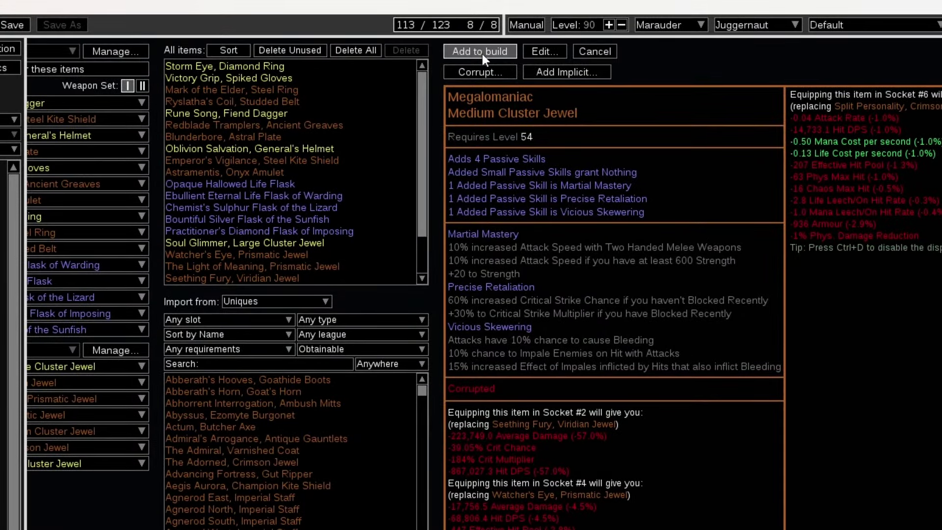
left_click(480, 51)
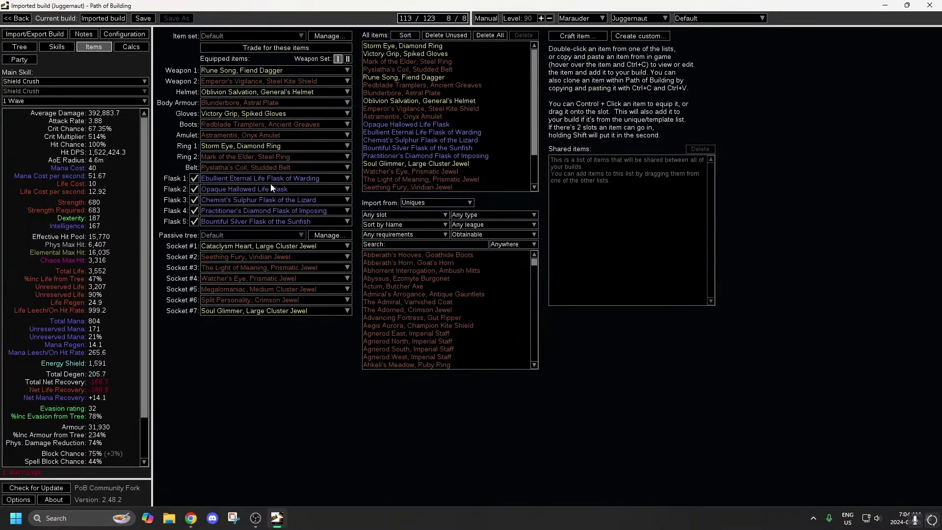
Equip the newly added Megalomaniac in Socket #5.
mouse_move(294, 292)
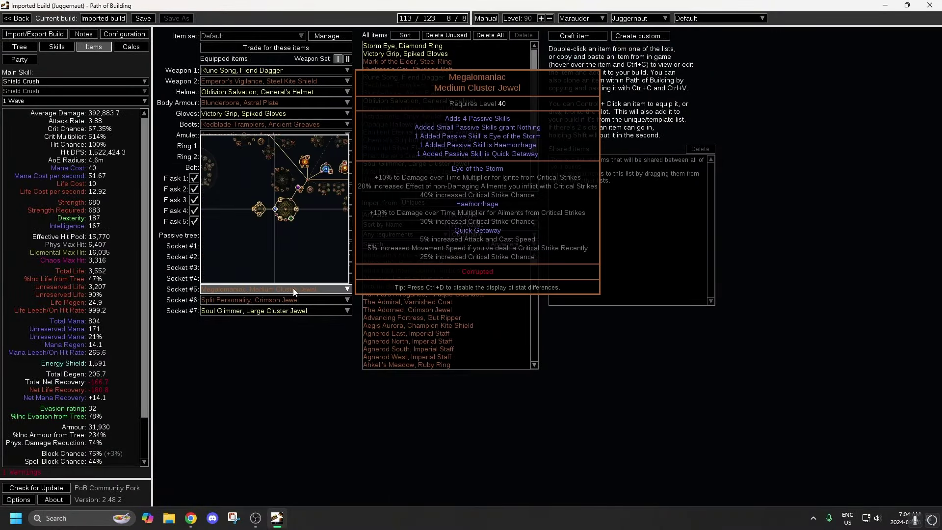
left_click(324, 293)
left_click(282, 354)
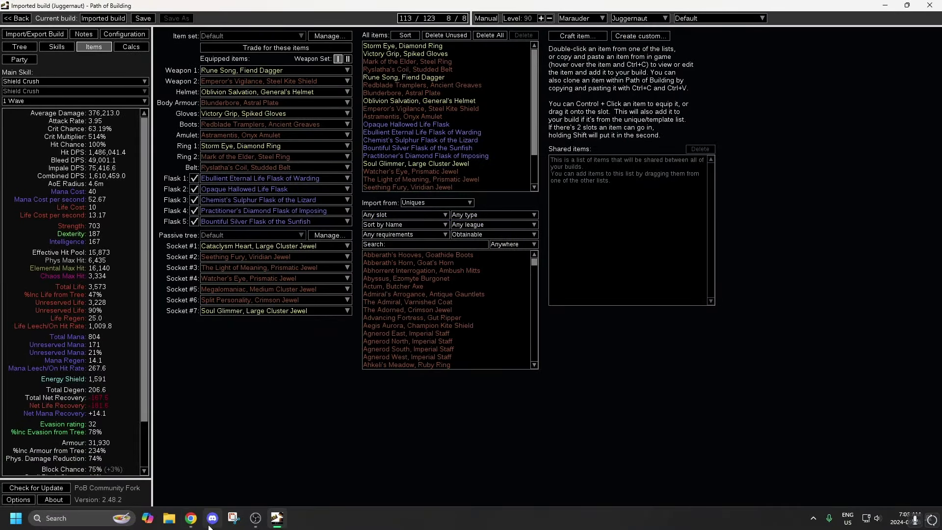
Switch back to the trade site and compare the notables, sums and prices of further Megalomaniac listings.
left_click(191, 519)
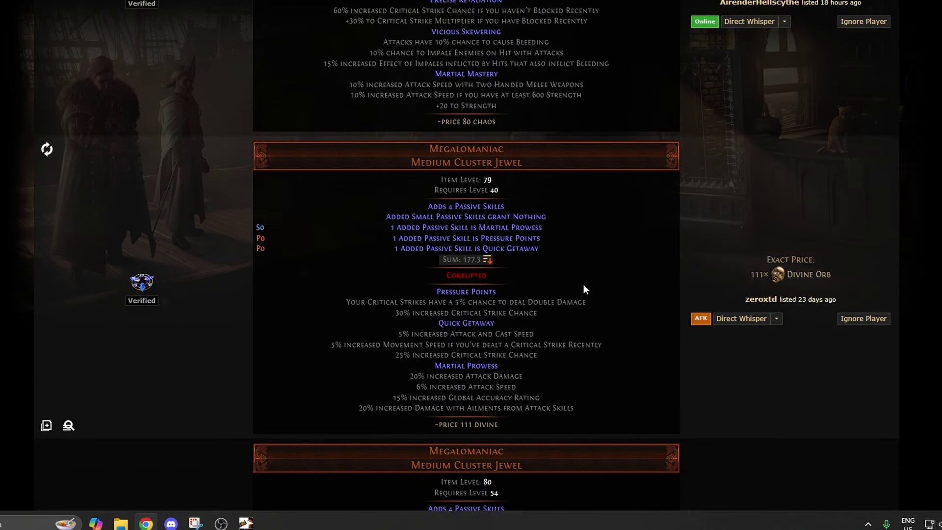
scroll(584, 284, "down", 4)
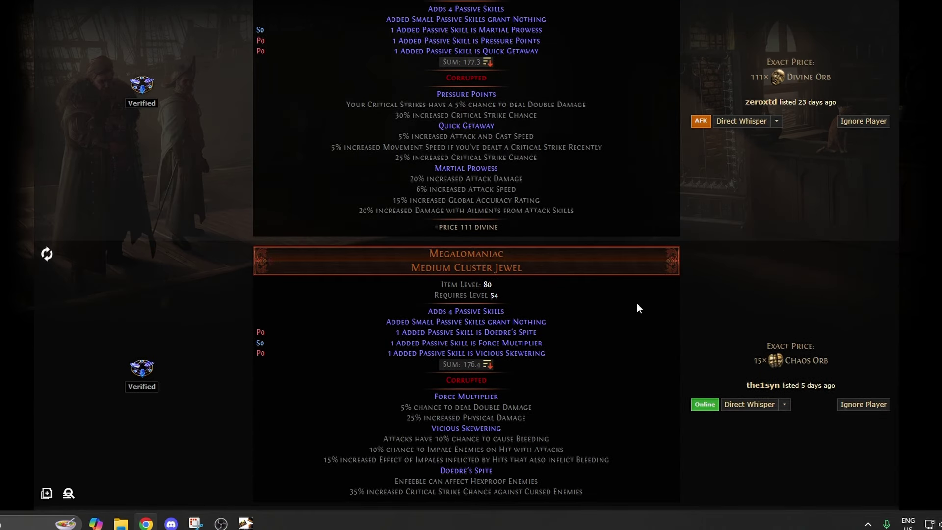
scroll(587, 407, "down", 3)
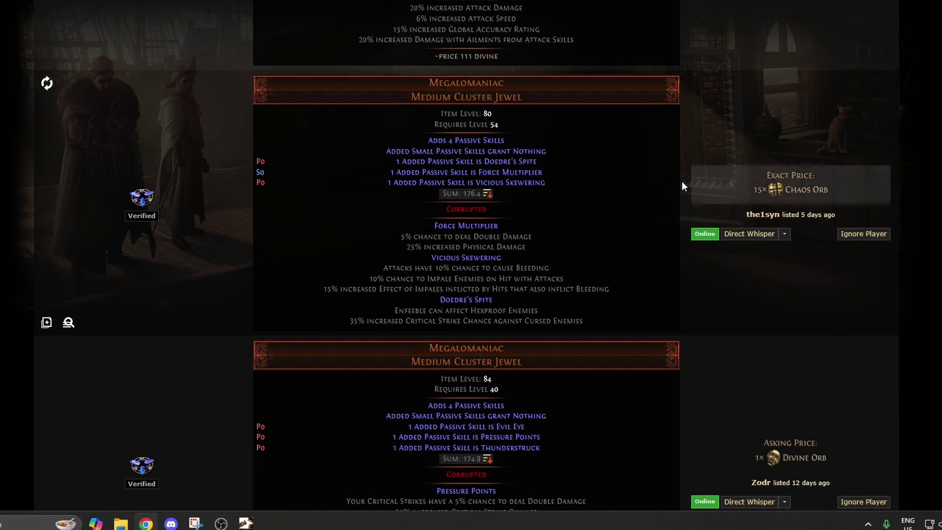
scroll(732, 255, "down", 10)
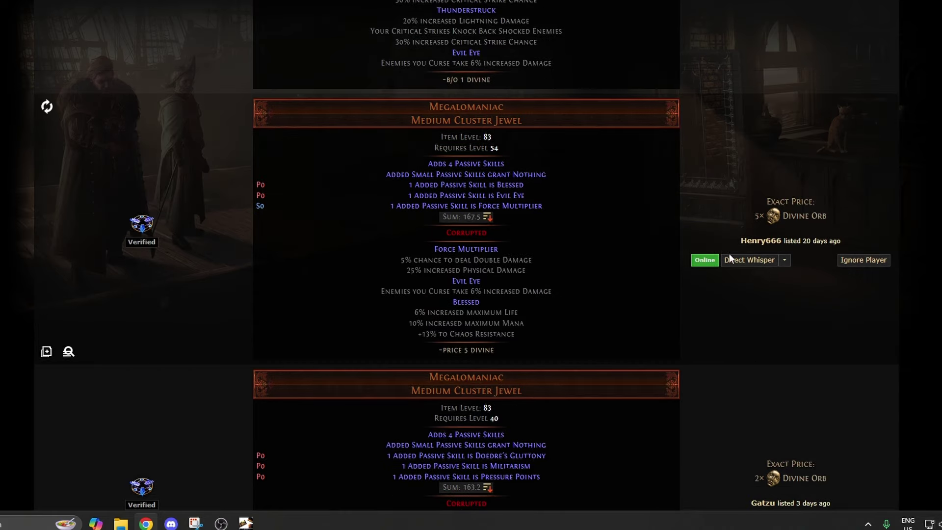
Review further Megalomaniac listings sorted by sum, re-sort them by lowest price and compare the notables and sums of the cheapest ones.
scroll(742, 295, "down", 15)
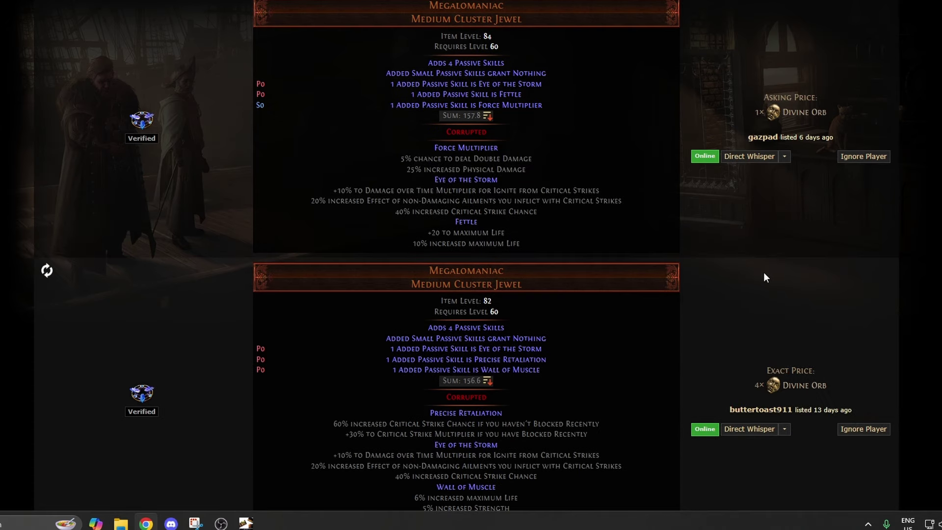
scroll(757, 295, "down", 10)
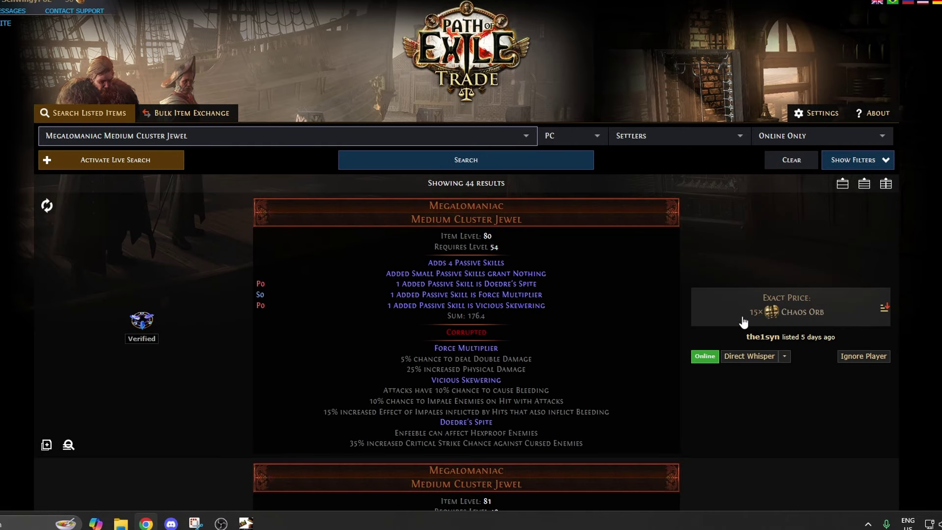
scroll(744, 322, "down", 3)
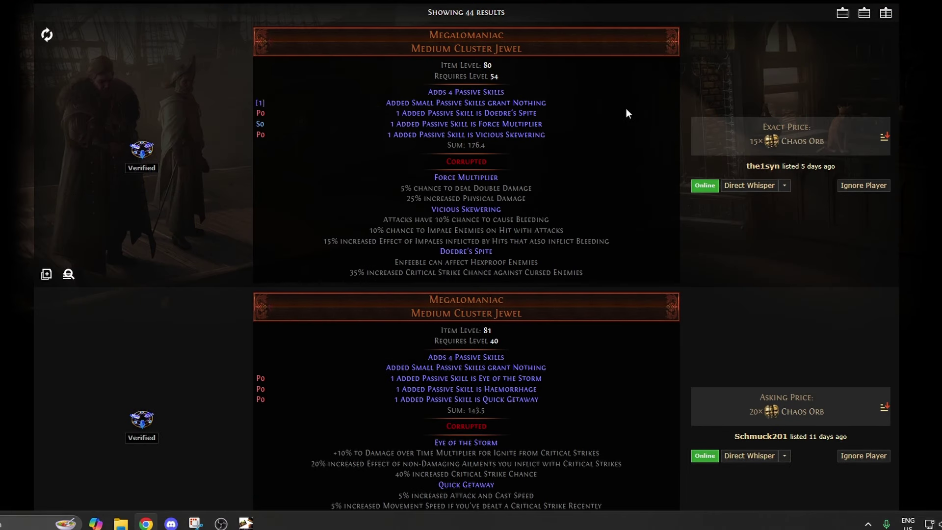
scroll(801, 156, "down", 10)
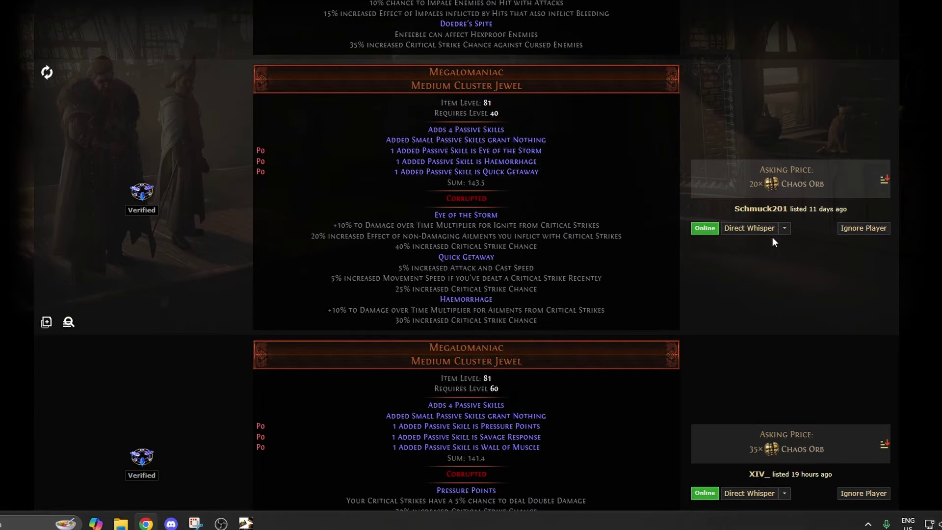
scroll(754, 324, "down", 3)
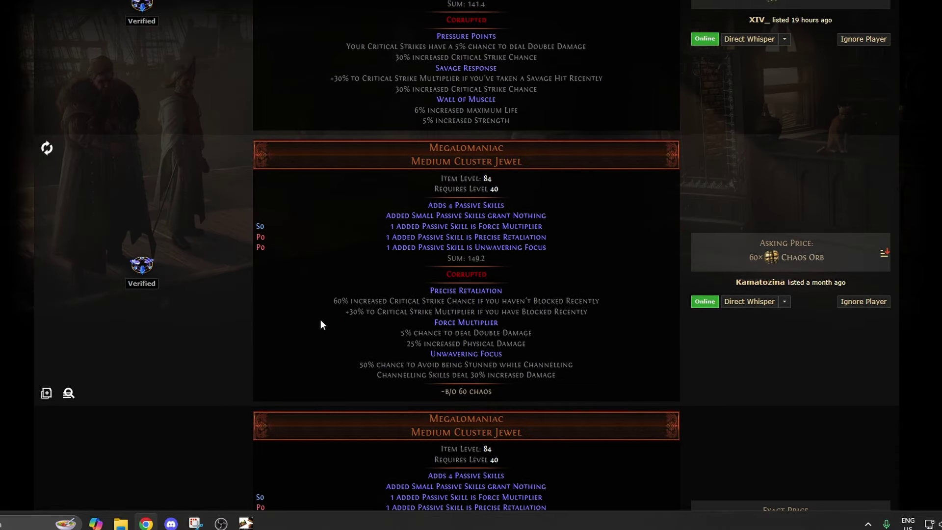
scroll(384, 299, "up", 20)
scroll(444, 297, "up", 3)
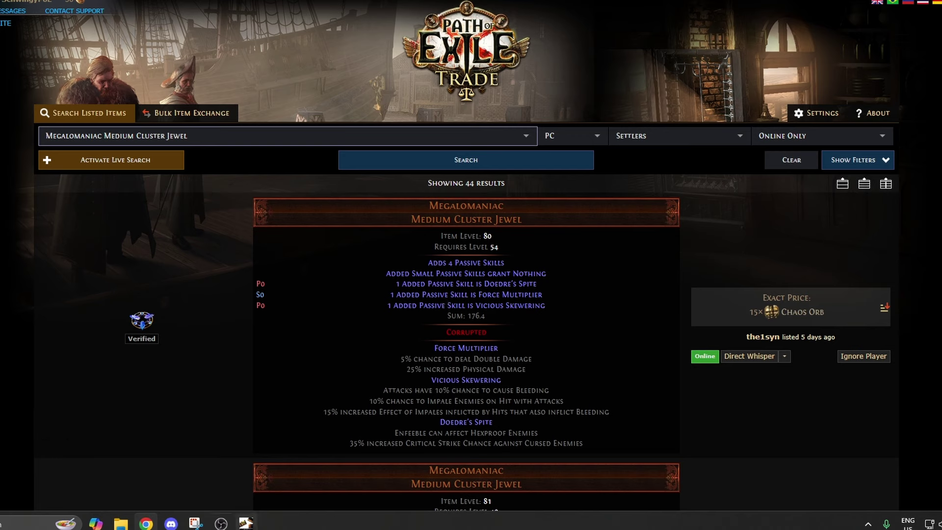